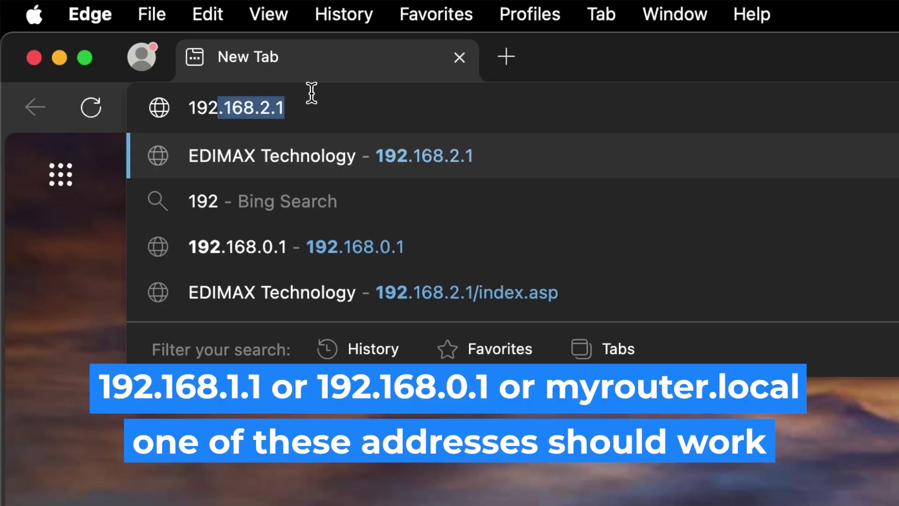
# Correct the address to 192.168.1.1 and load the router's setup page.
pyautogui.write('.168.2.1')
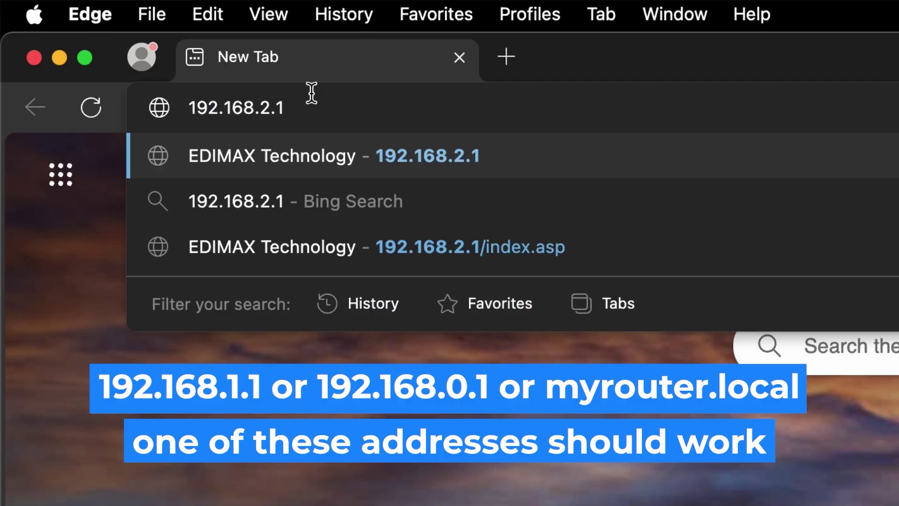
pyautogui.press('BackSpace')
pyautogui.write('1')
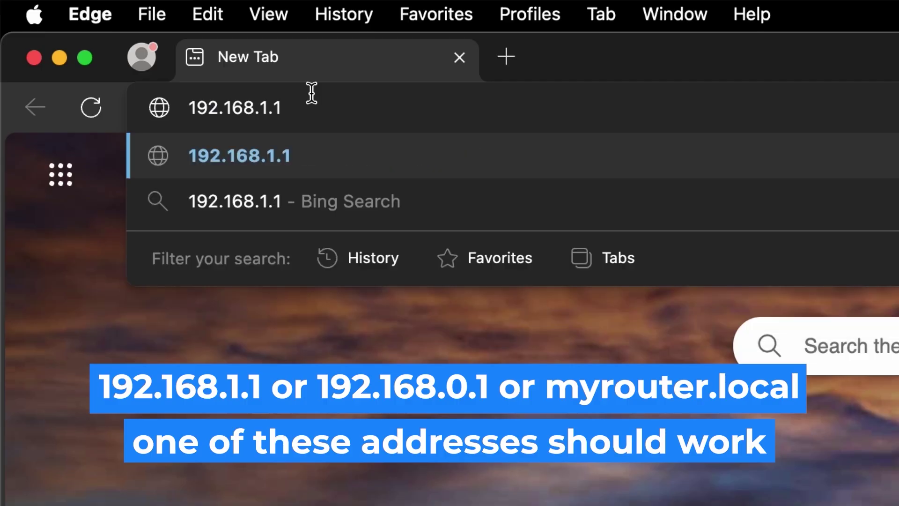
pyautogui.press('Return')
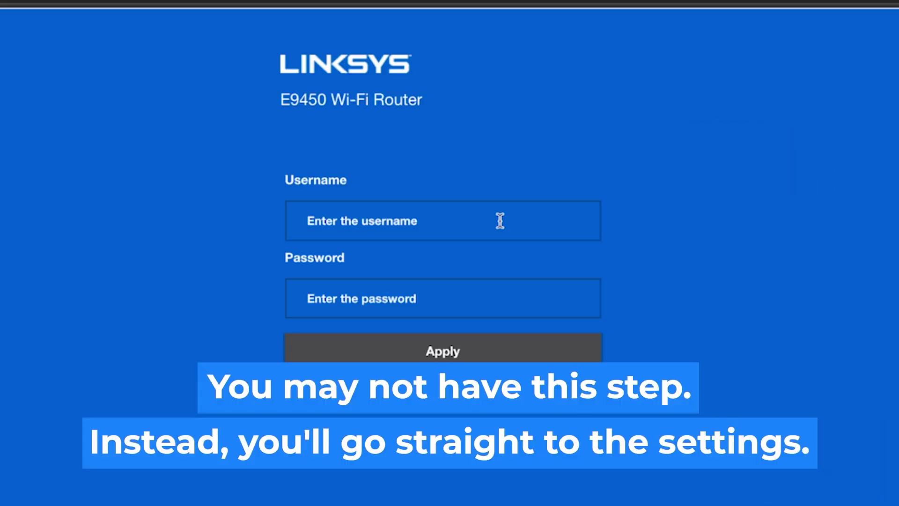
# Enter the default router username and submit the login form.
pyautogui.click(501, 221)
pyautogui.write('admin')
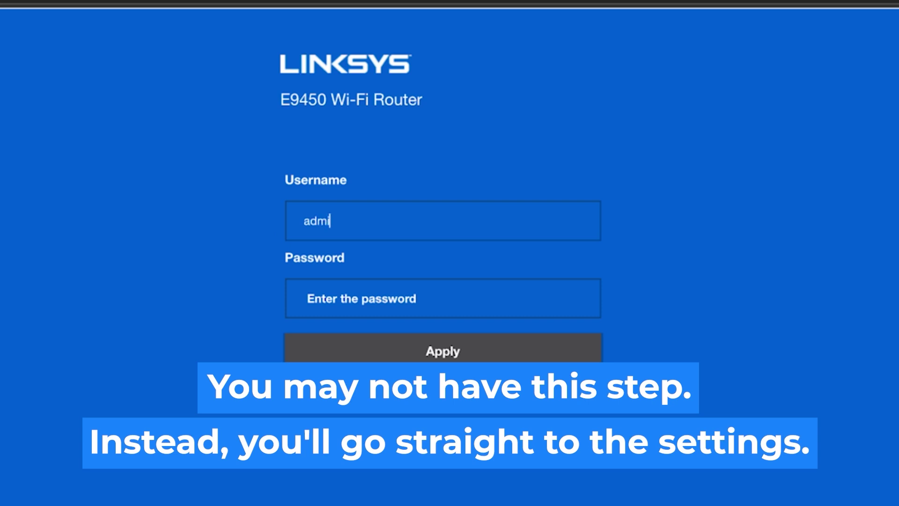
pyautogui.click(449, 302)
pyautogui.write('admin')
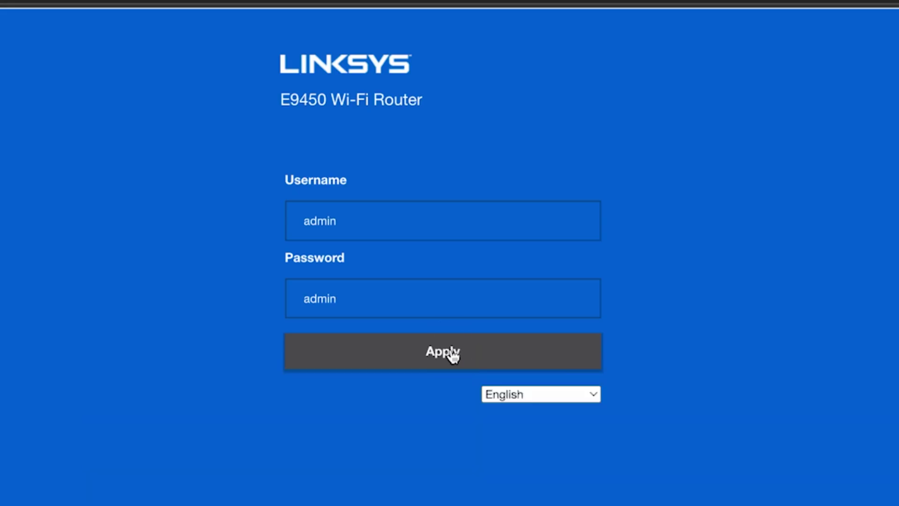
pyautogui.click(454, 353)
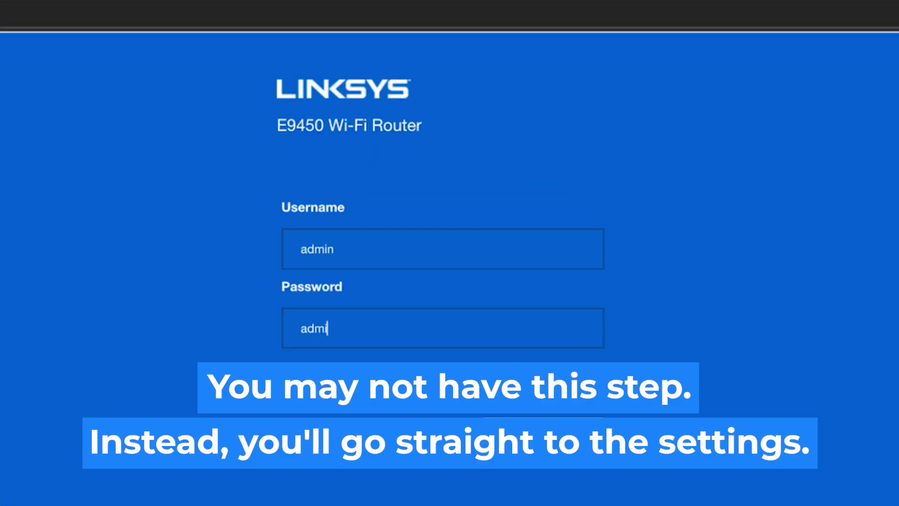
pyautogui.write('n')
pyautogui.press('Return')
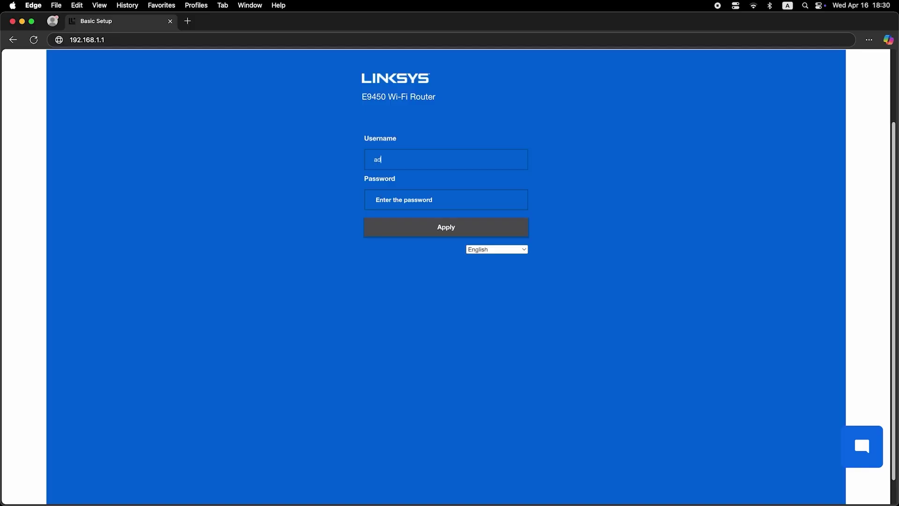
# Re-enter the default username and password and log in to the router.
pyautogui.write('min')
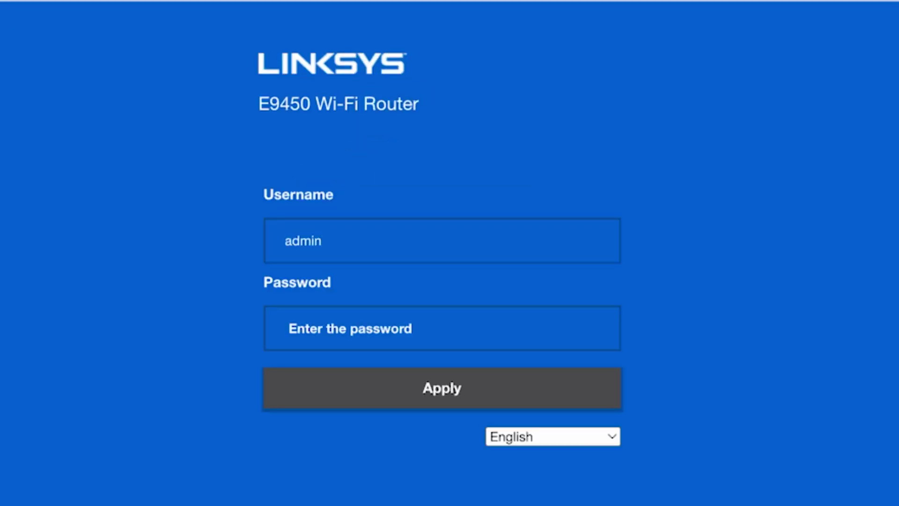
pyautogui.click(449, 333)
pyautogui.write('admin')
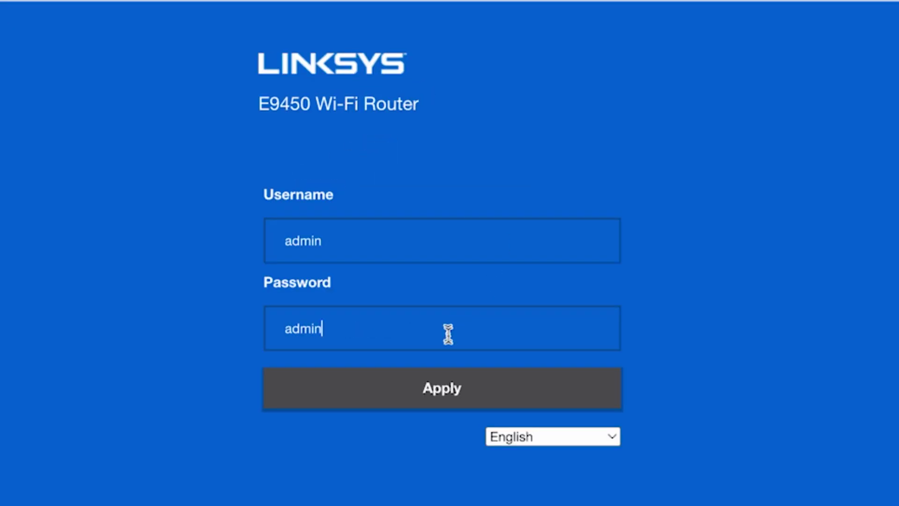
pyautogui.click(454, 388)
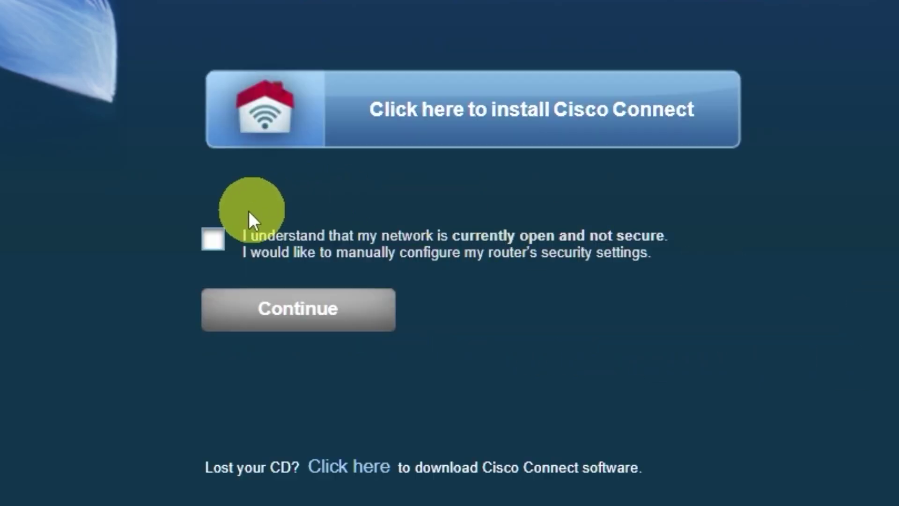
# Acknowledge the open-network notice for manual setup and dismiss the Cisco Connect alert.
pyautogui.click(216, 240)
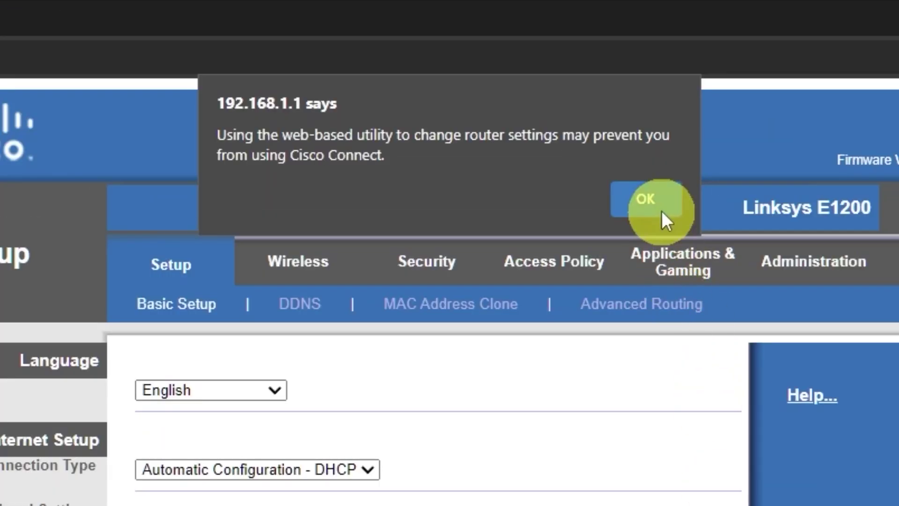
pyautogui.click(537, 88)
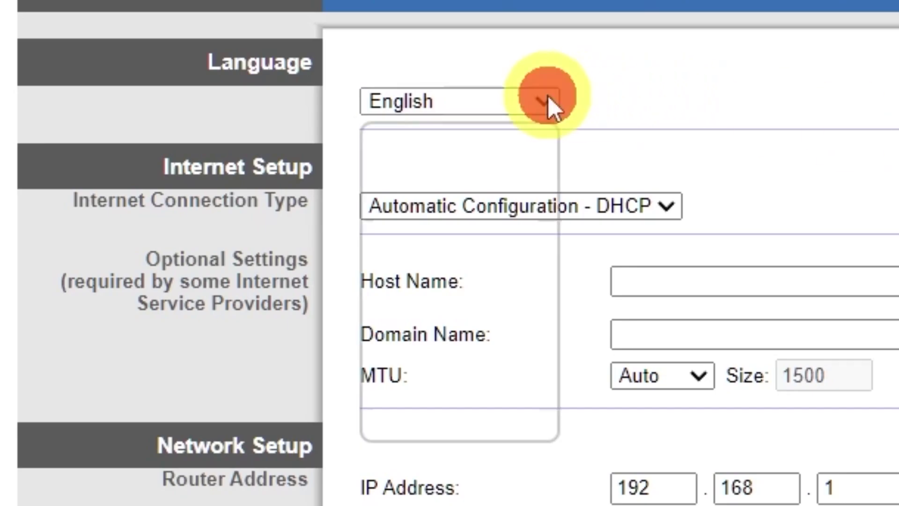
pyautogui.click(547, 101)
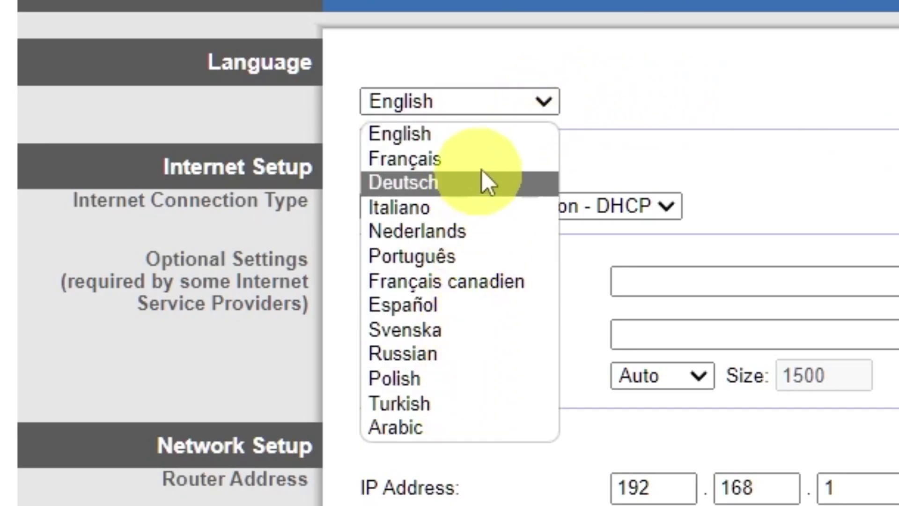
pyautogui.click(549, 96)
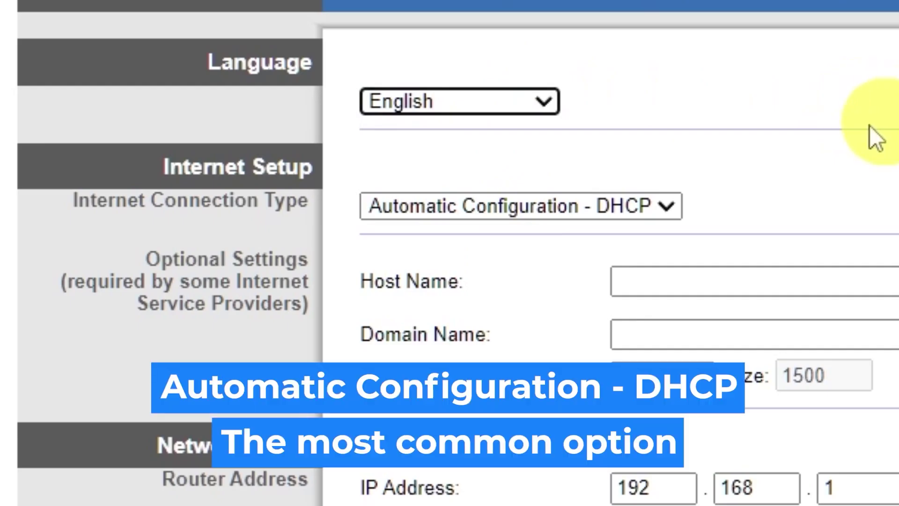
pyautogui.click(669, 206)
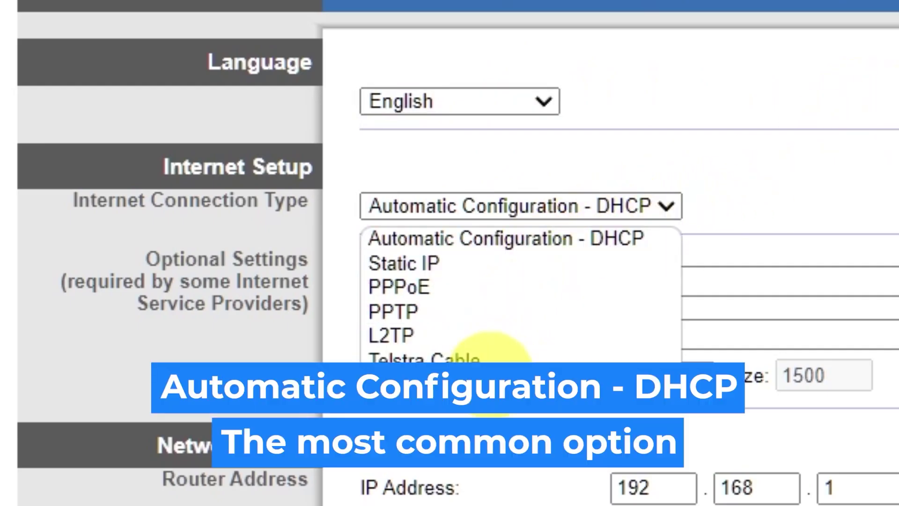
pyautogui.click(478, 264)
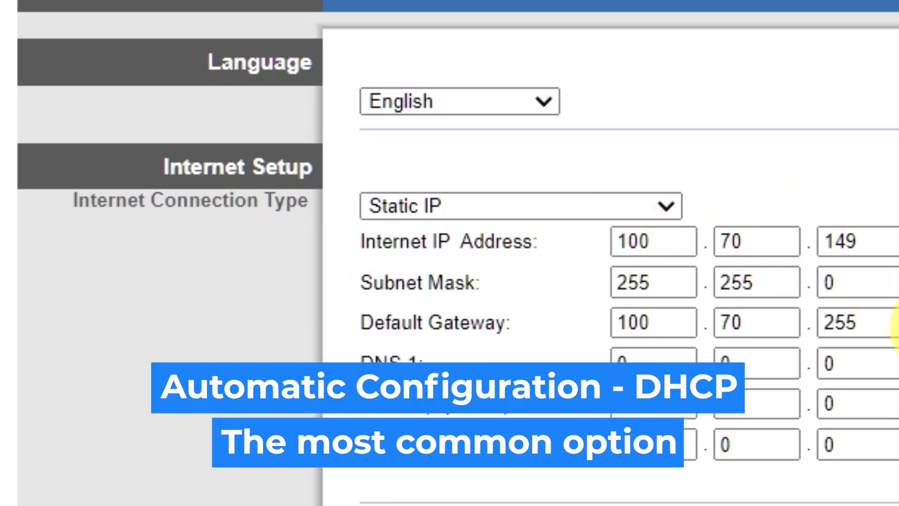
pyautogui.click(663, 204)
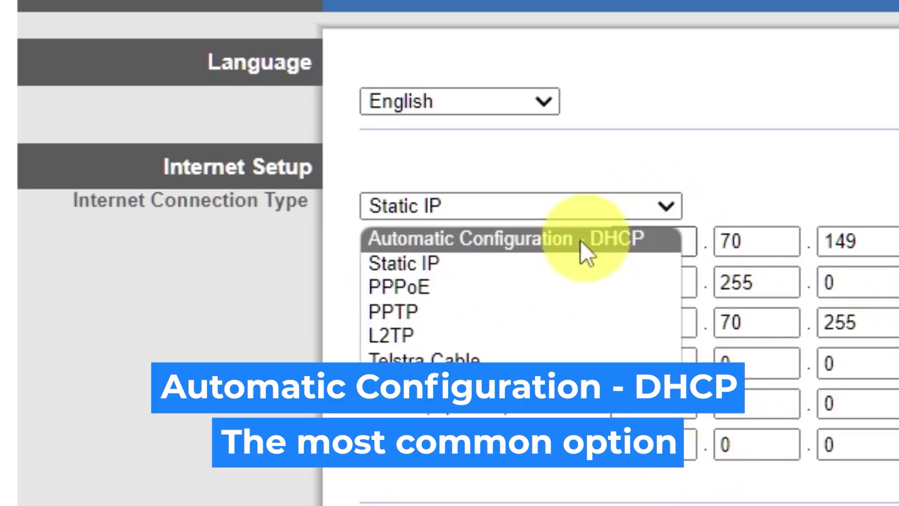
pyautogui.click(530, 285)
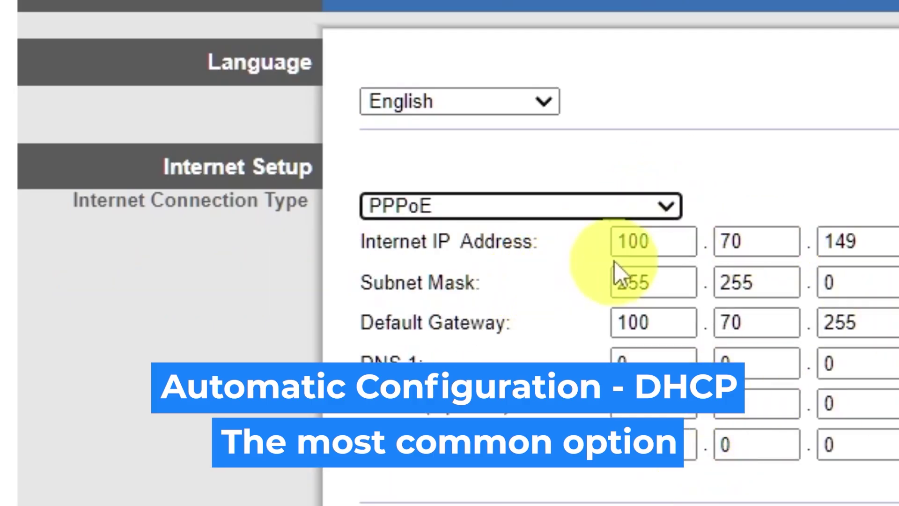
pyautogui.click(667, 207)
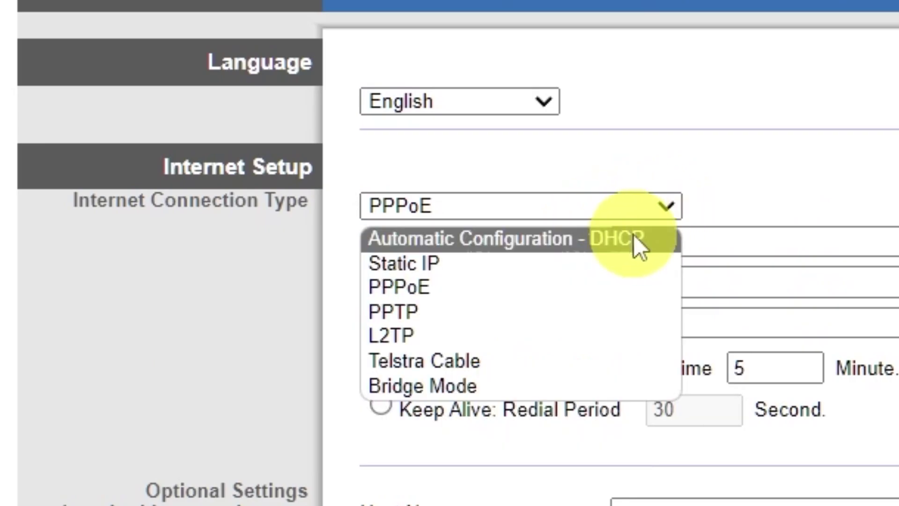
pyautogui.click(634, 238)
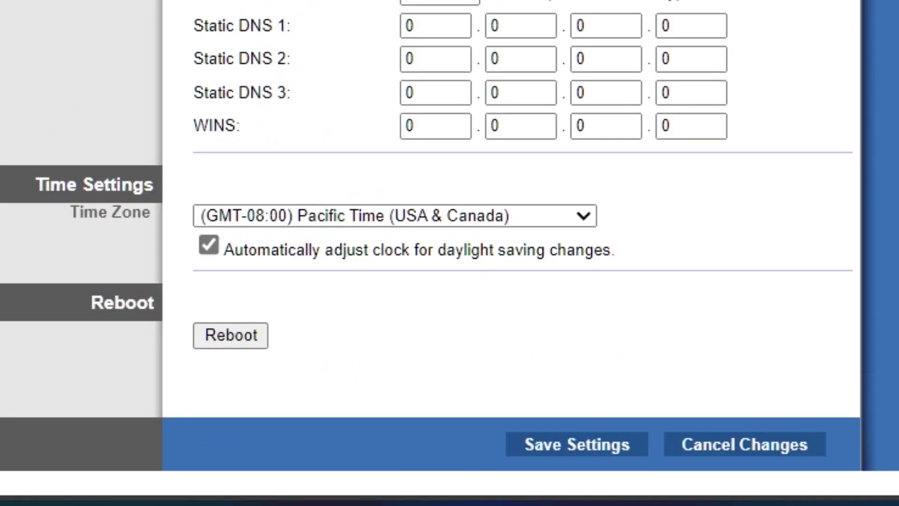
# Set the time zone to (GMT-09:00) Alaska, save, and switch wireless setup to Manual.
pyautogui.click(583, 216)
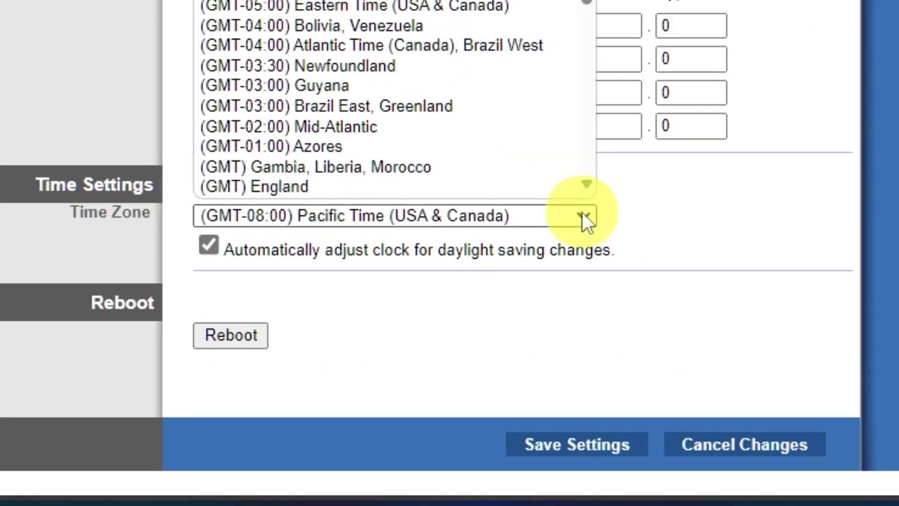
pyautogui.scroll(-5, 492, 34)
pyautogui.scroll(5, 492, 30)
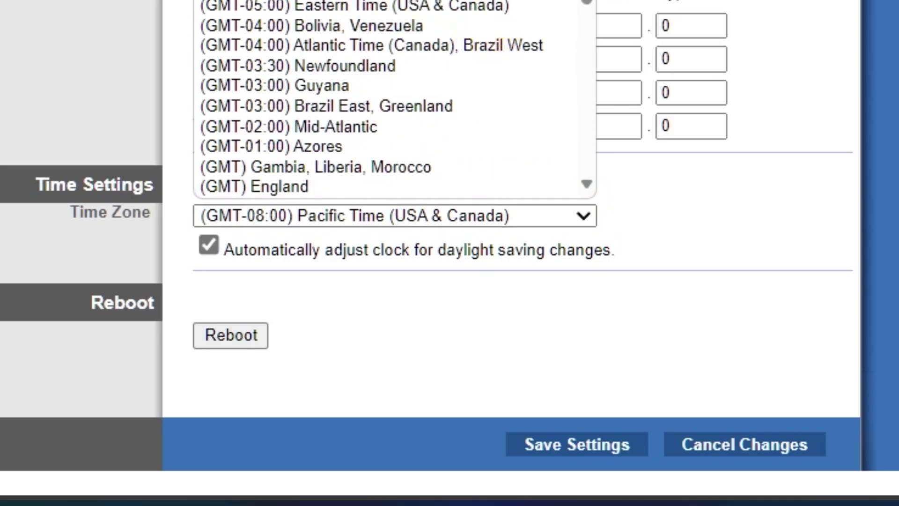
pyautogui.click(492, 1)
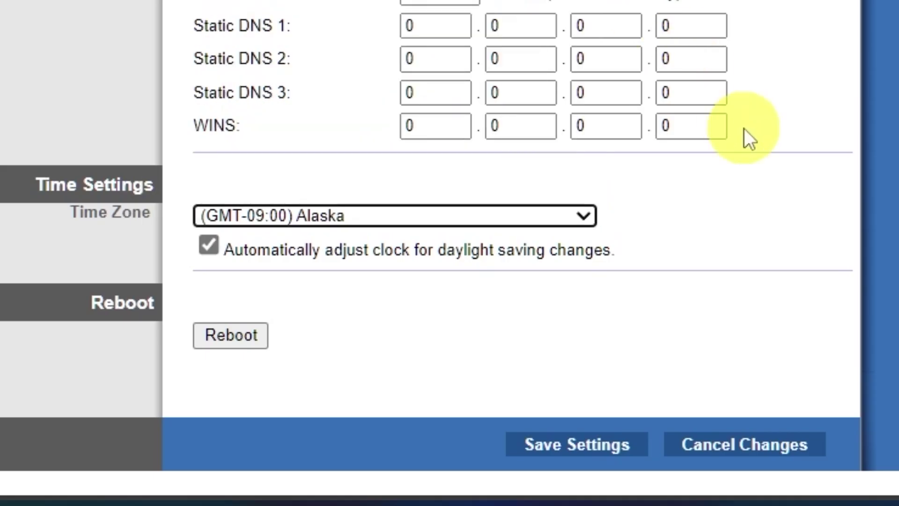
pyautogui.click(594, 454)
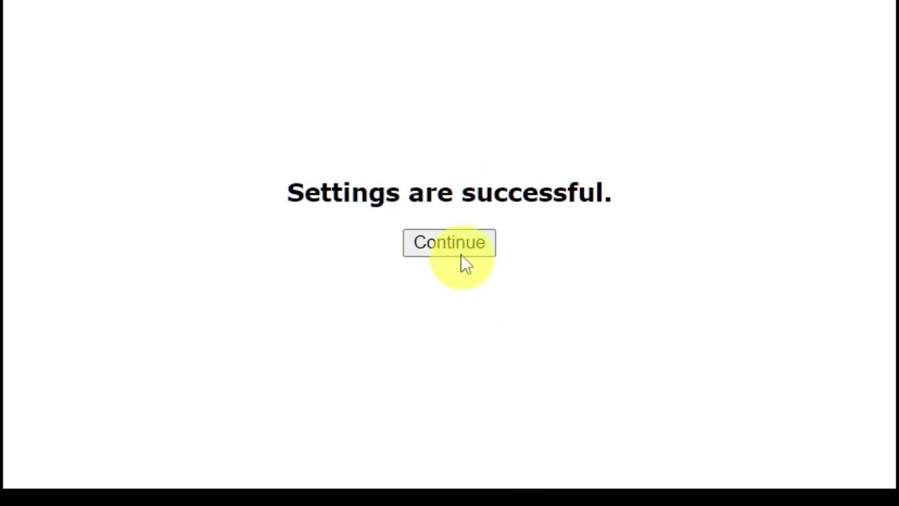
pyautogui.click(454, 165)
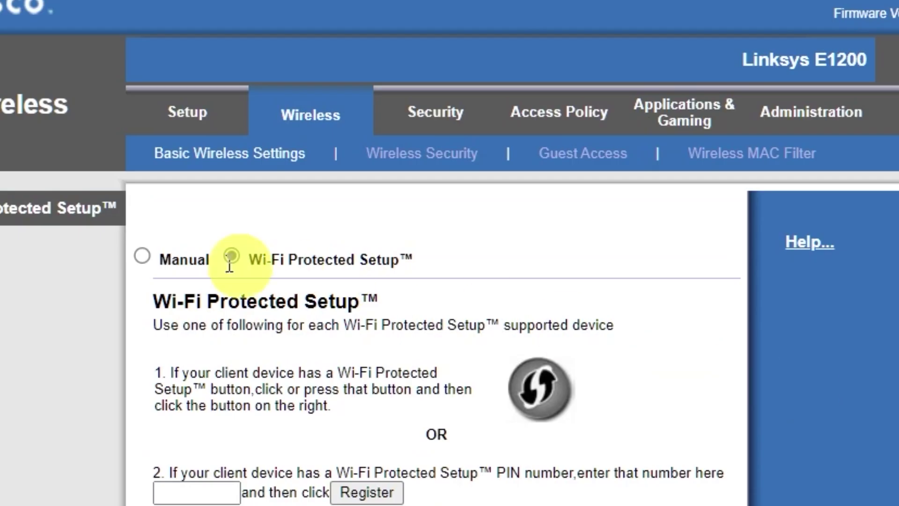
pyautogui.click(143, 256)
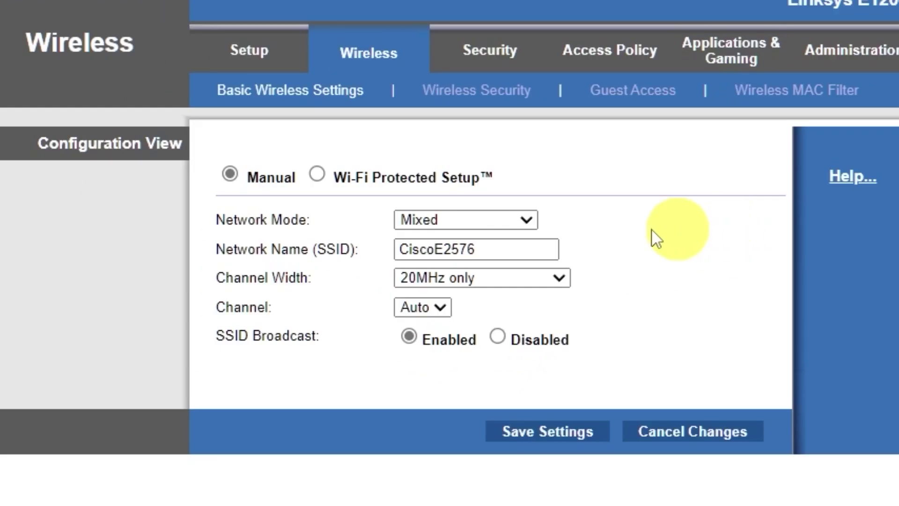
# Shorten the SSID from CiscoE2576 to Cisco and save the setting.
pyautogui.click(460, 249)
pyautogui.moveTo(459, 249); pyautogui.dragTo(632, 256)
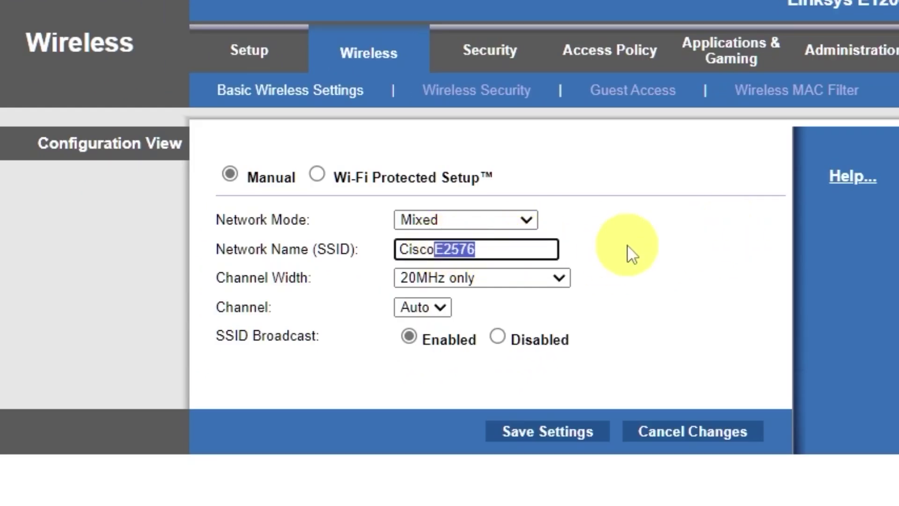
pyautogui.press('BackSpace')
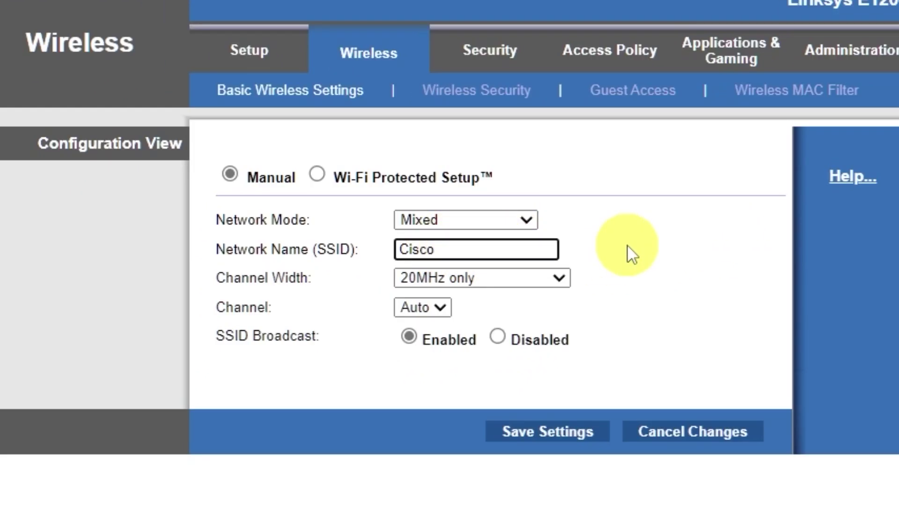
pyautogui.click(558, 435)
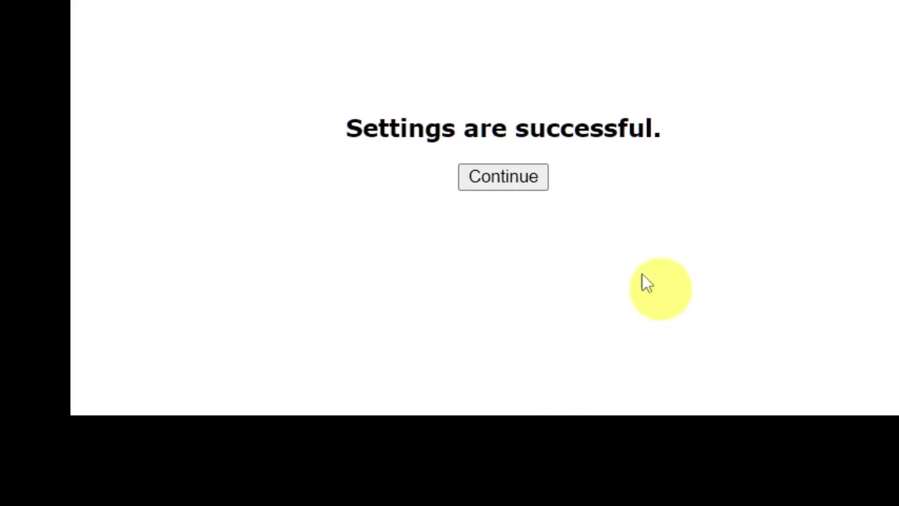
pyautogui.click(527, 185)
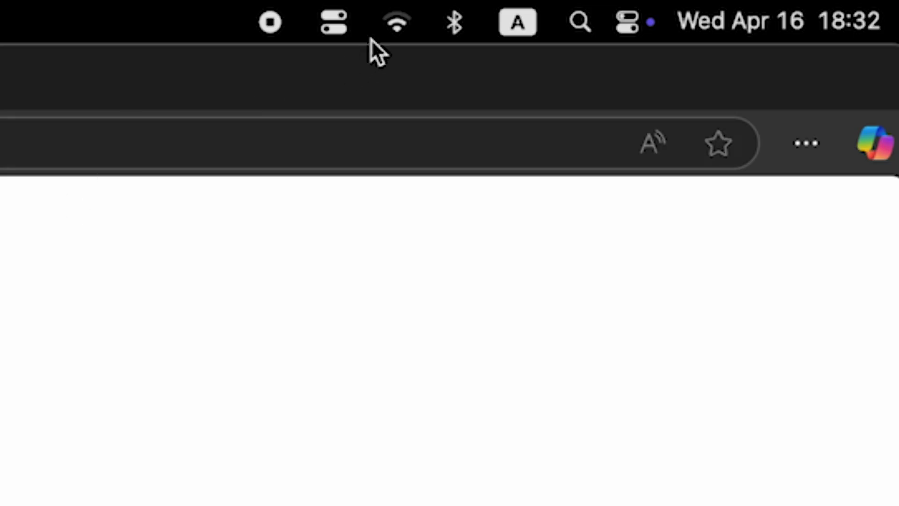
pyautogui.click(386, 28)
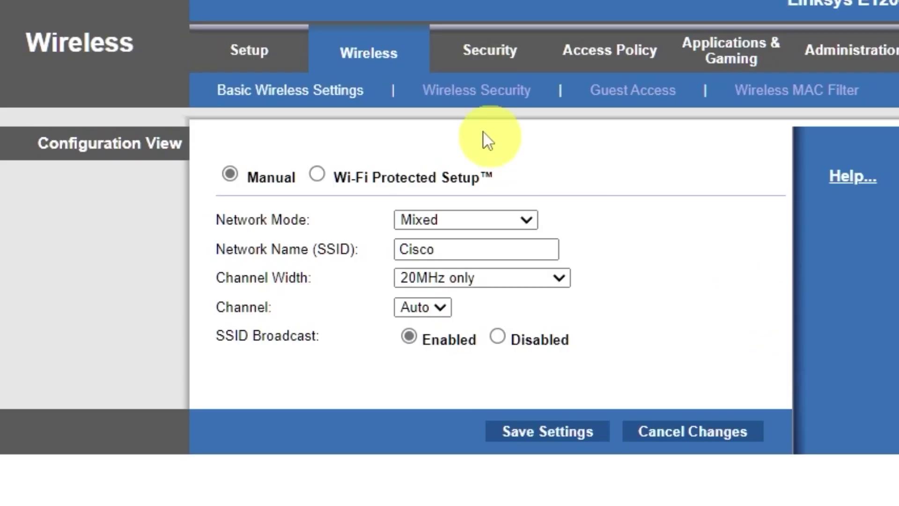
# Set wireless security to WPA2/WPA Mixed Mode with a passphrase and save it.
pyautogui.click(523, 104)
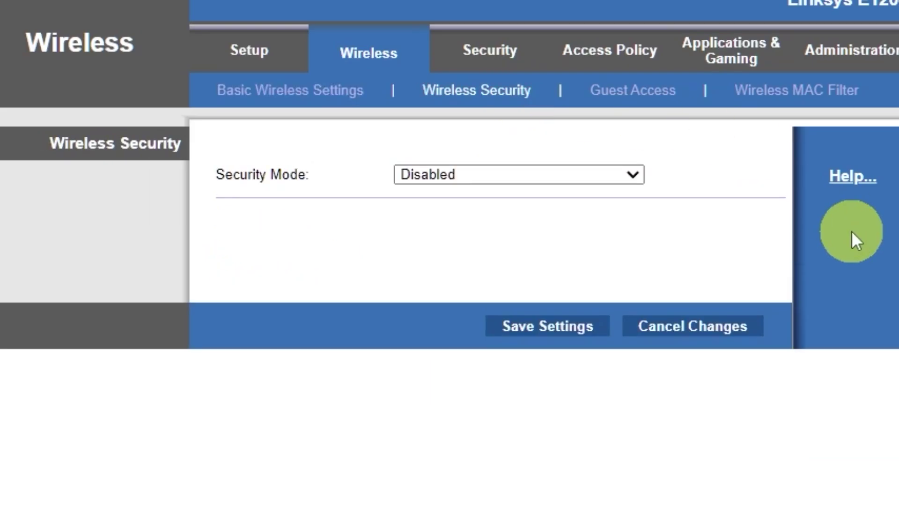
pyautogui.click(628, 174)
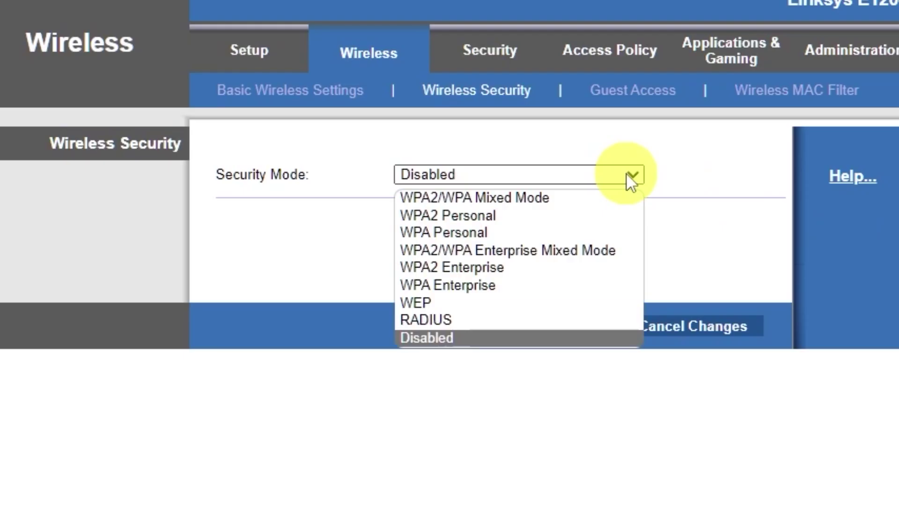
pyautogui.click(549, 199)
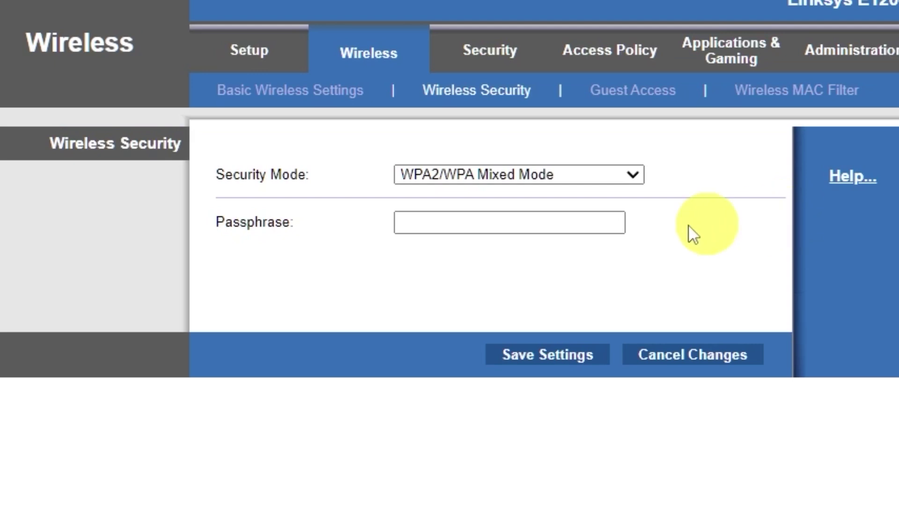
pyautogui.click(577, 220)
pyautogui.write('123456789')
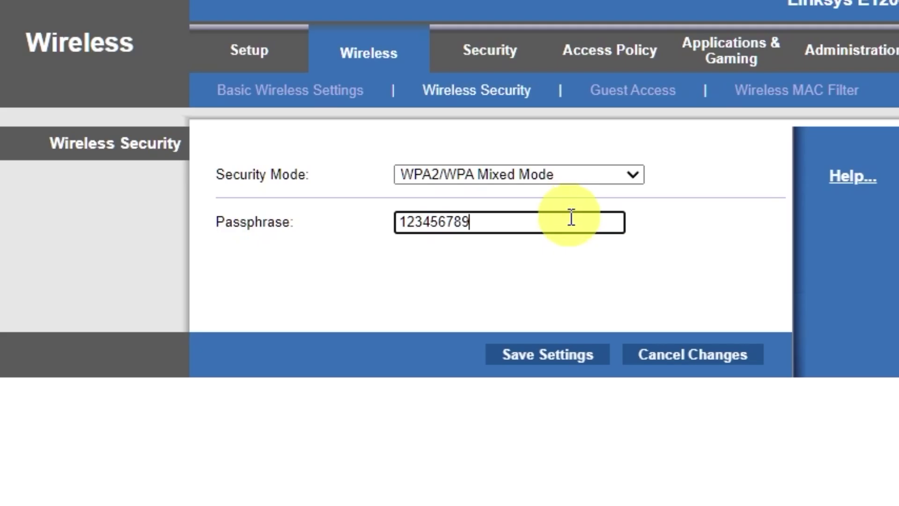
pyautogui.click(548, 357)
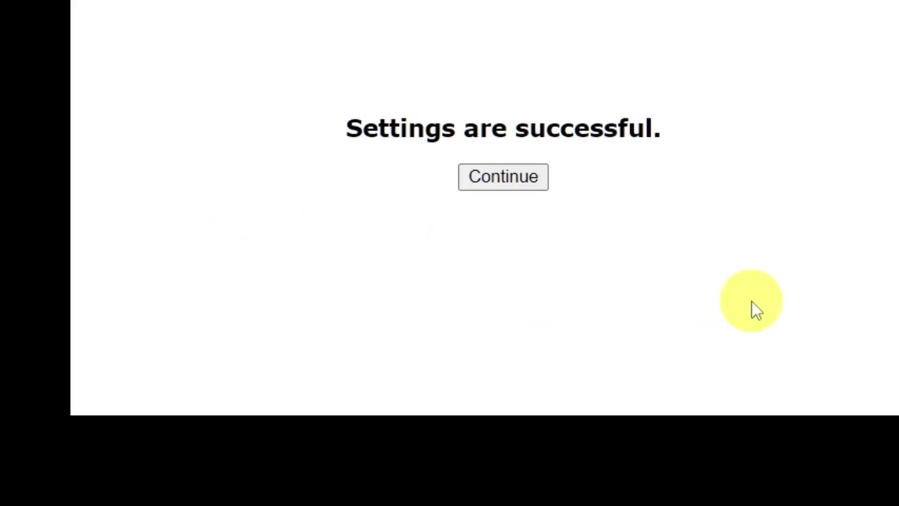
pyautogui.click(513, 179)
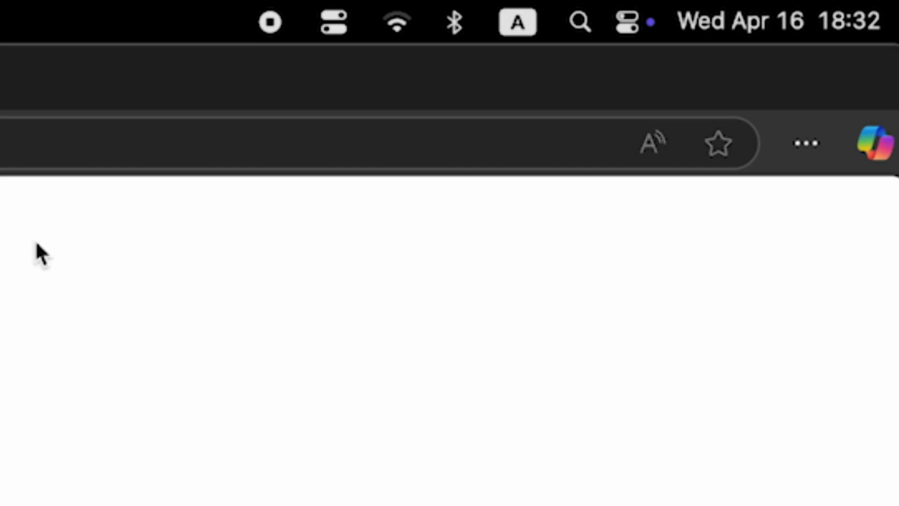
# Reboot the router from the Basic Setup page and confirm the restart.
pyautogui.click(389, 26)
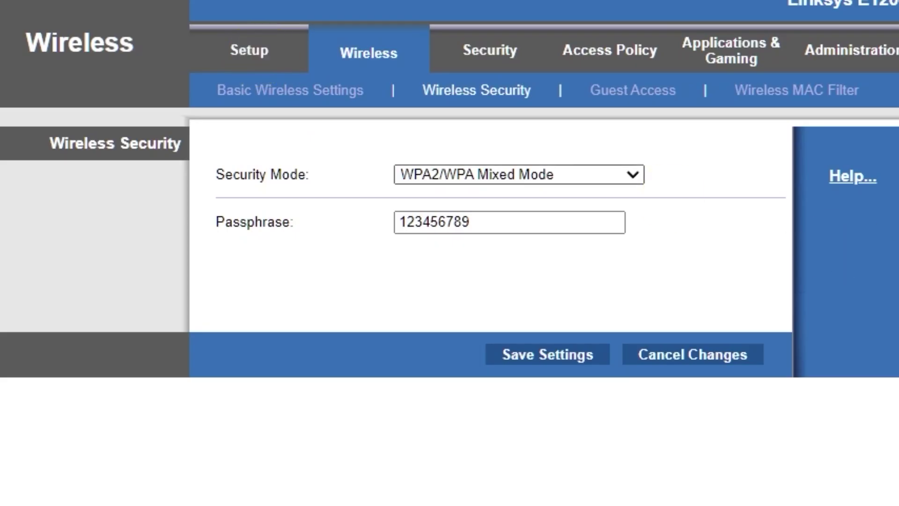
pyautogui.click(249, 50)
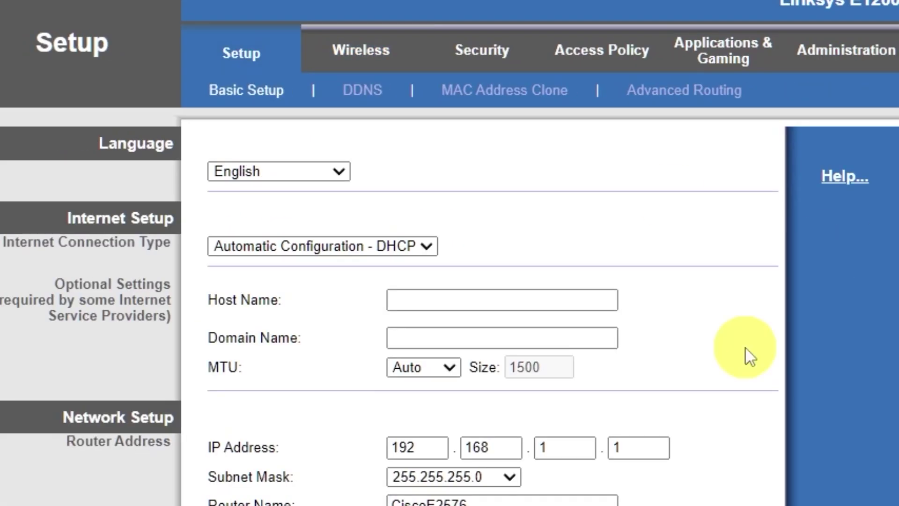
pyautogui.scroll(-10, 744, 355)
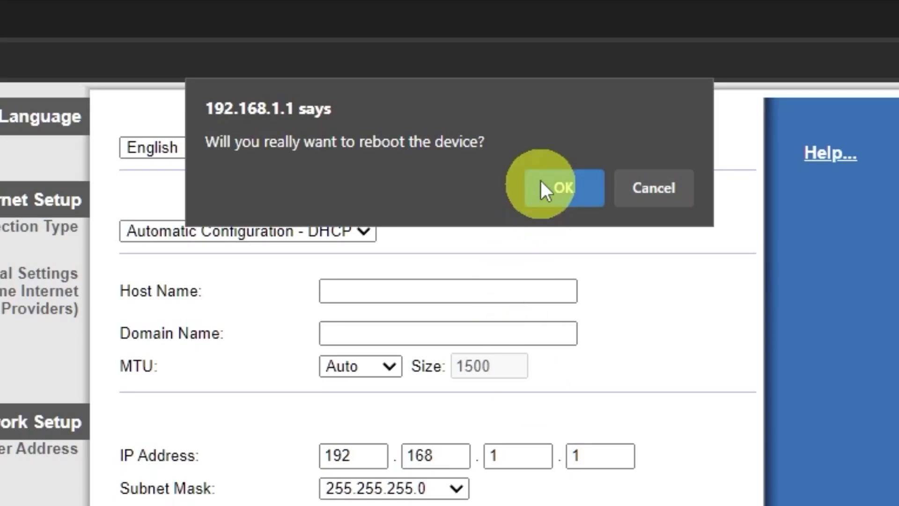
pyautogui.click(565, 193)
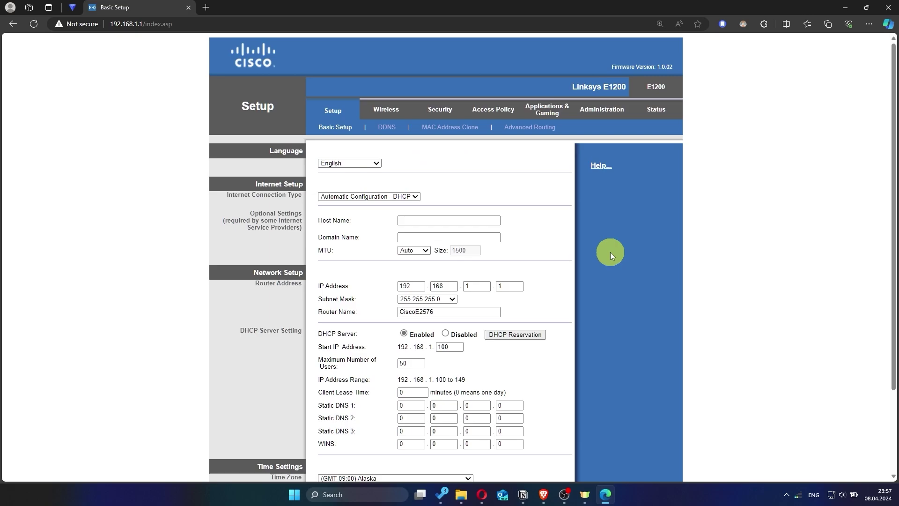
# Search 'hhh' in a new tab to test internet access, then close the failed tab.
pyautogui.click(206, 7)
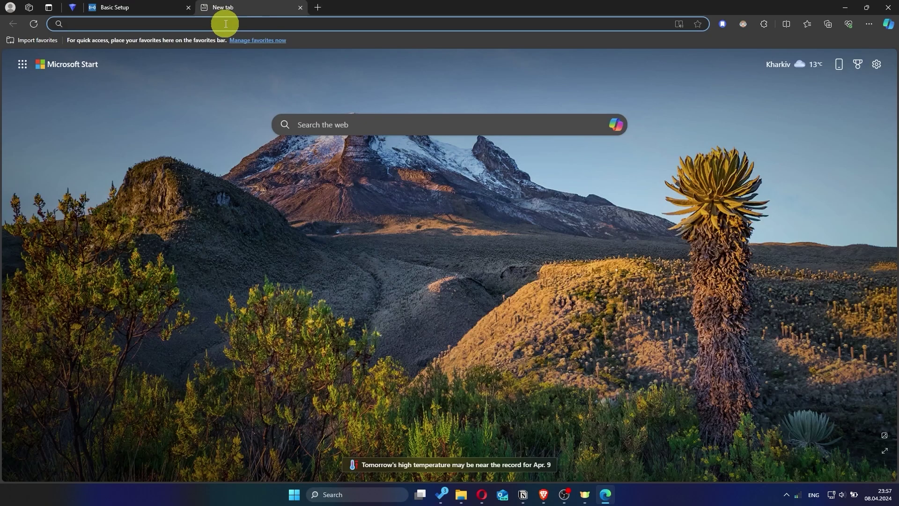
pyautogui.write('hhh')
pyautogui.press('Return')
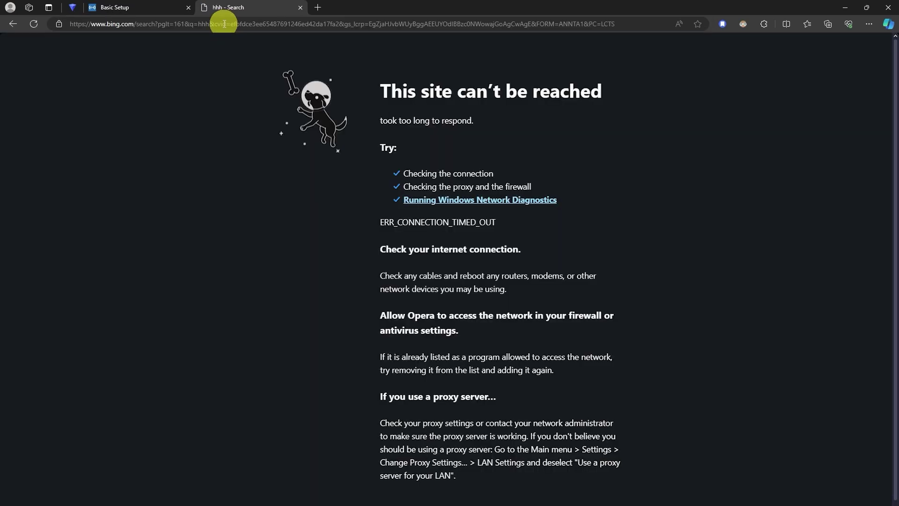
pyautogui.click(300, 7)
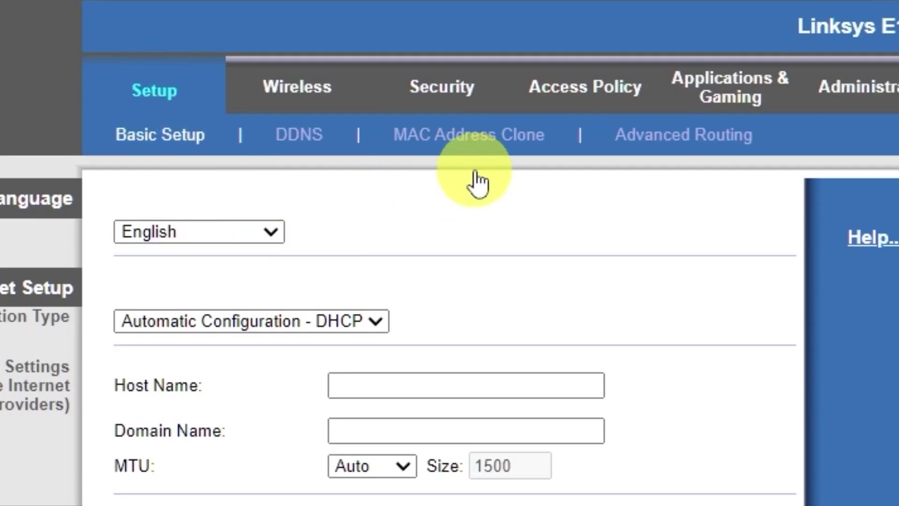
# Enable MAC Address Clone using this PC's MAC address and save it.
pyautogui.click(483, 148)
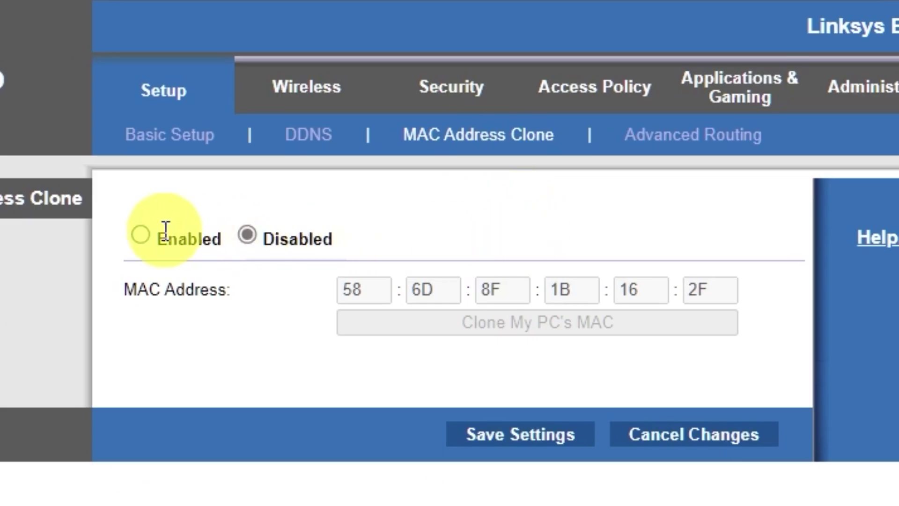
pyautogui.click(143, 233)
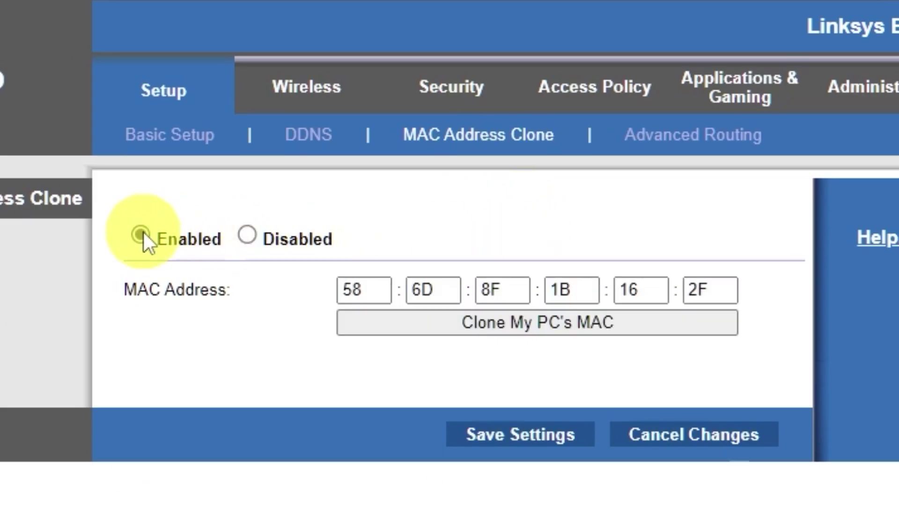
pyautogui.click(561, 333)
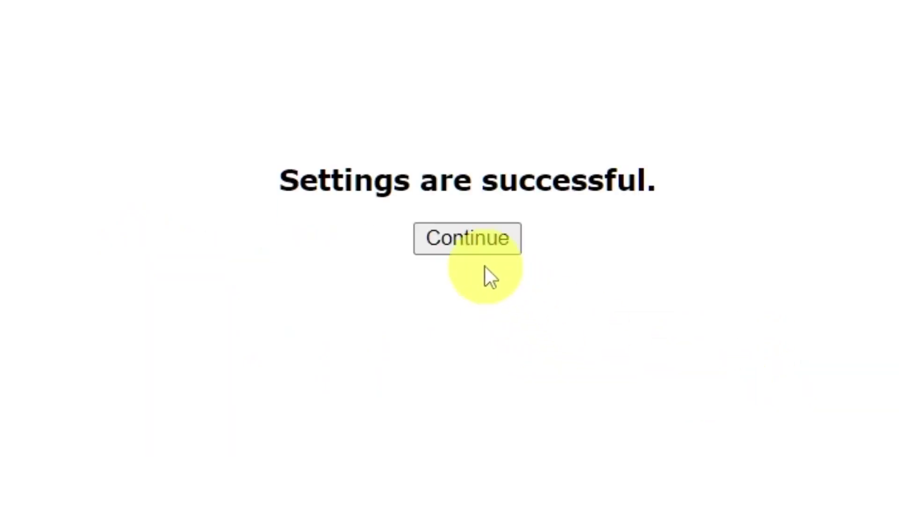
pyautogui.click(470, 247)
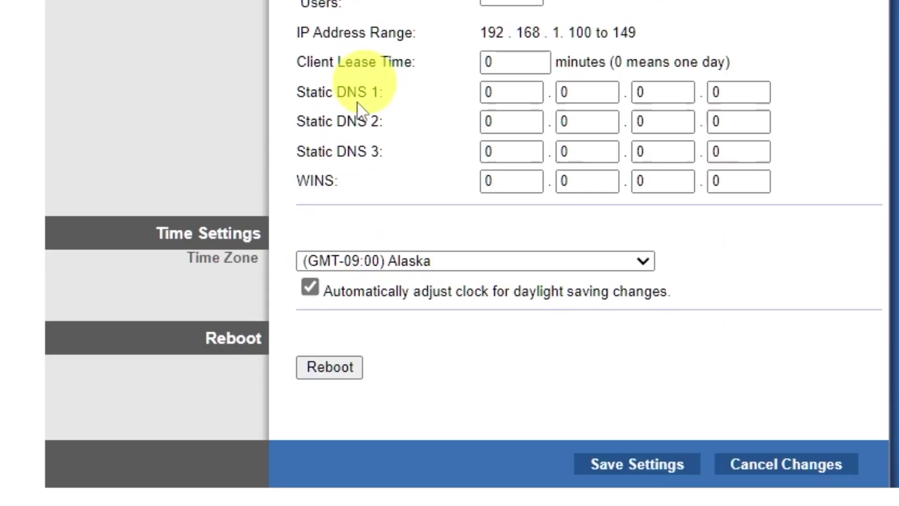
# Reboot the router again from Basic Setup and confirm the restart.
pyautogui.click(331, 370)
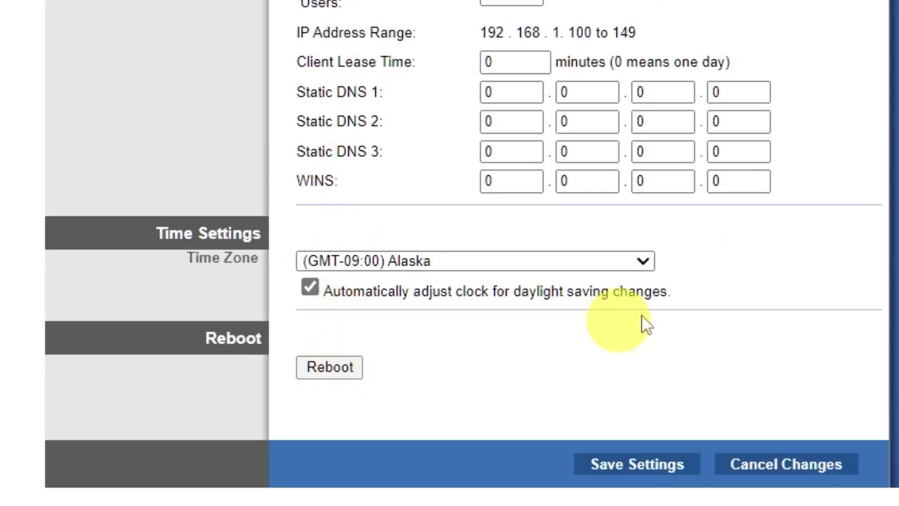
pyautogui.click(591, 211)
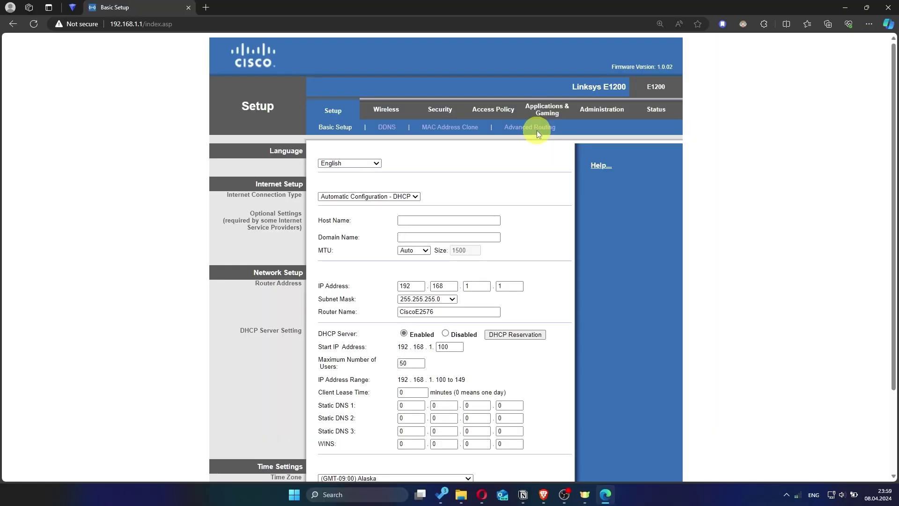
pyautogui.click(206, 7)
# Run a test search for 'hhh', which times out, then close that tab.
pyautogui.write('hhh')
pyautogui.press('Return')
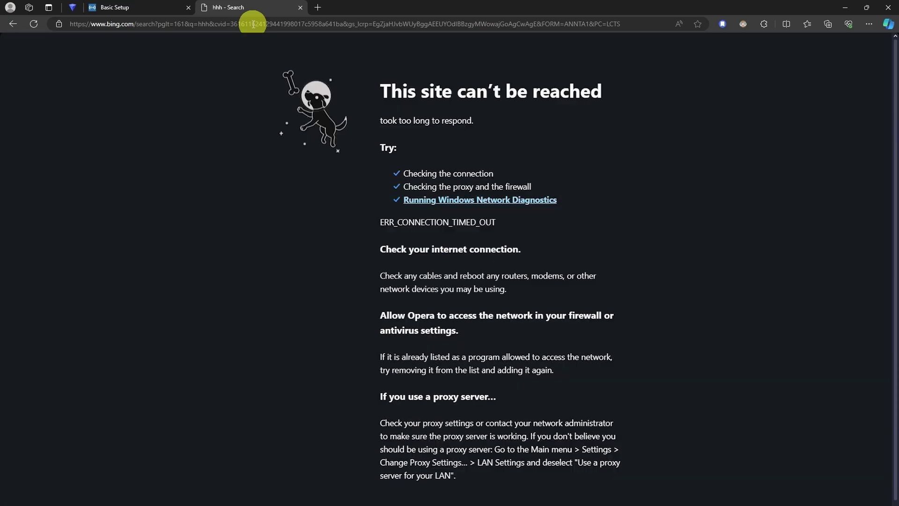
pyautogui.click(300, 8)
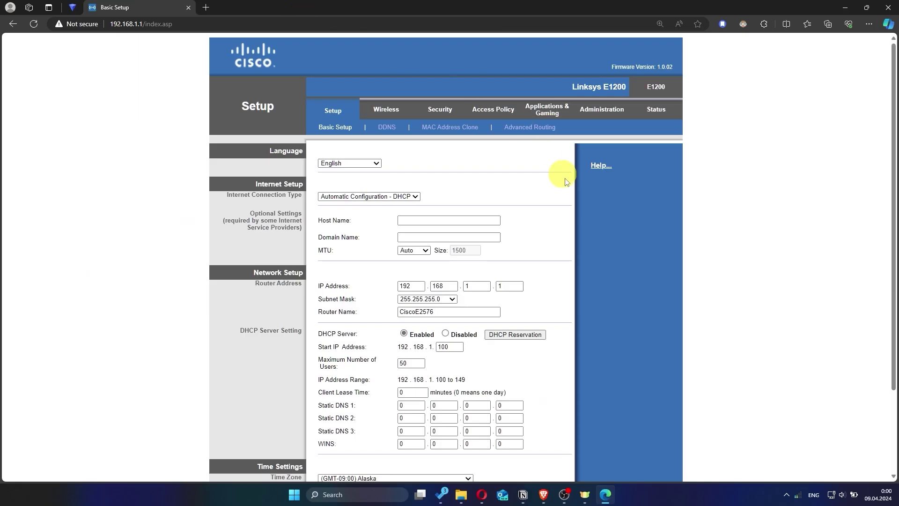